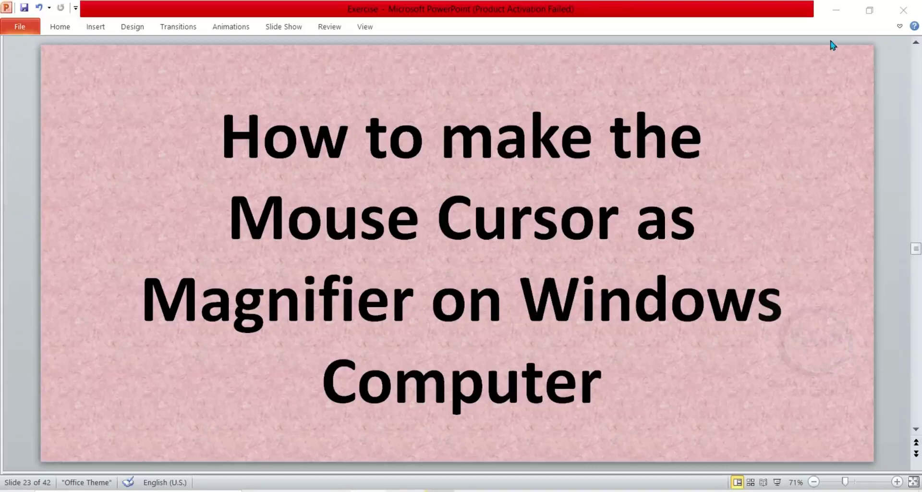
Switch to Chrome and search the web for "pointing magnifier 3" from a new browser tab.
left_click(837, 11)
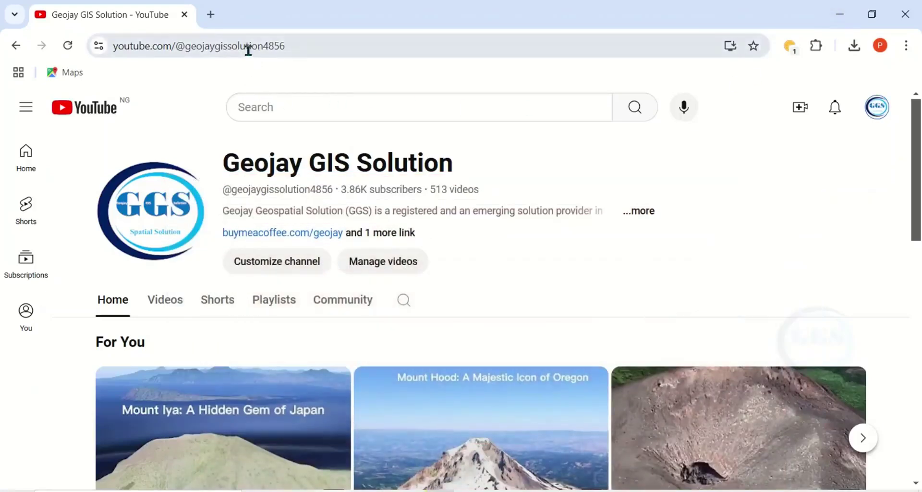
left_click(212, 15)
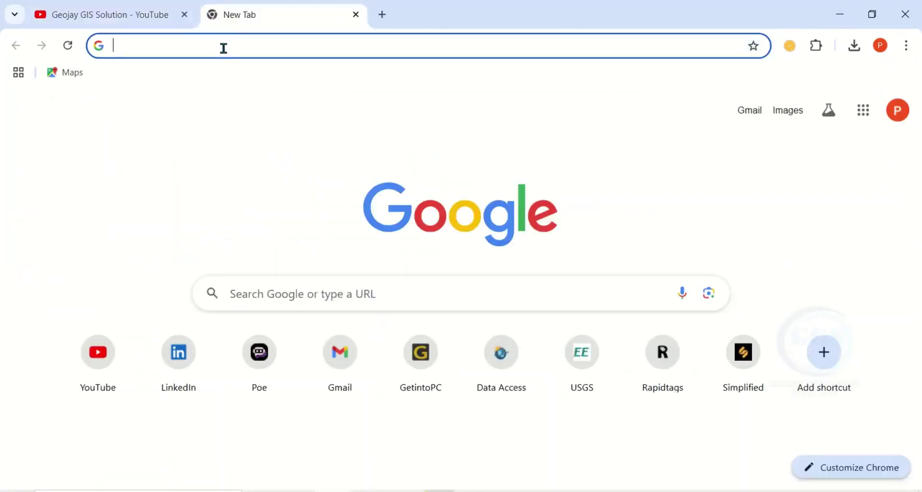
type("po")
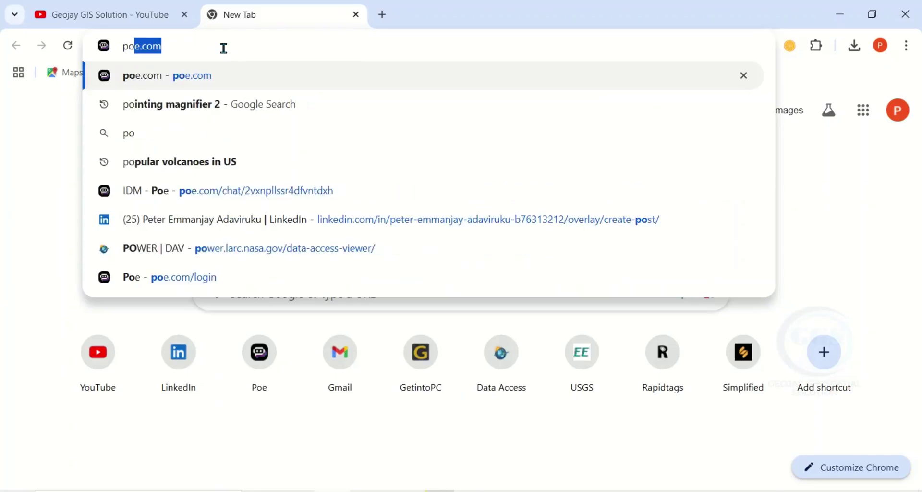
type("inting magnifier 2")
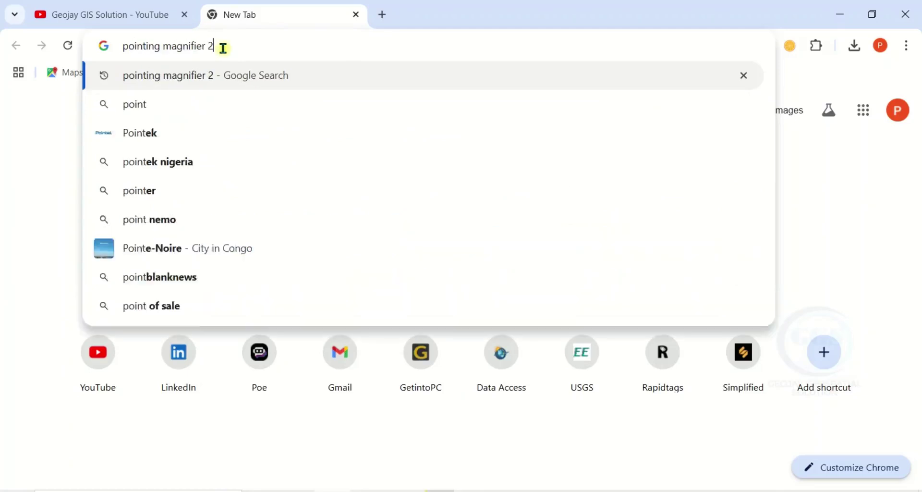
key("End")
key("BackSpace")
type("3")
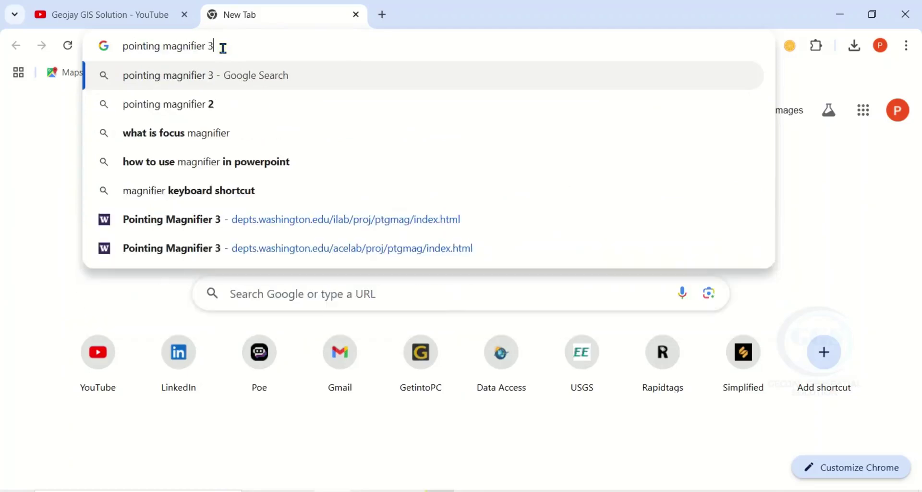
key("Return")
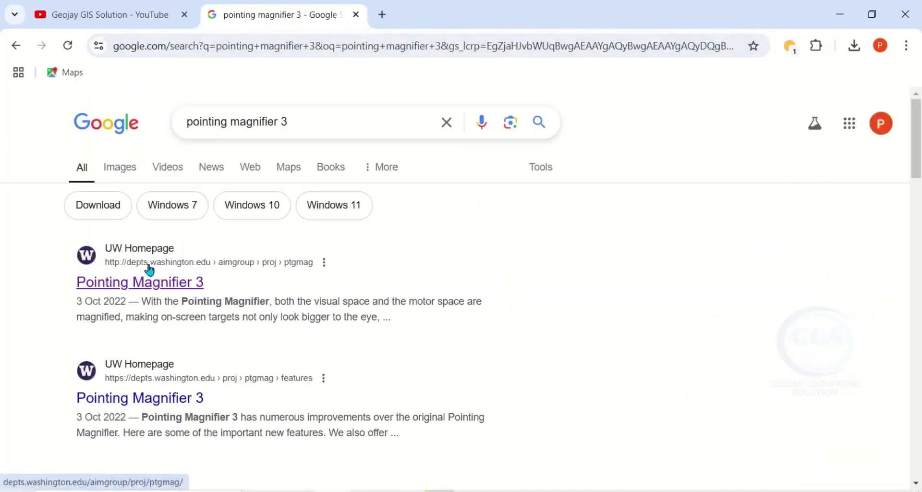
Open the University of Washington Pointing Magnifier 3 page, download PM3.zip, and show the downloaded file in its folder.
left_click(174, 285)
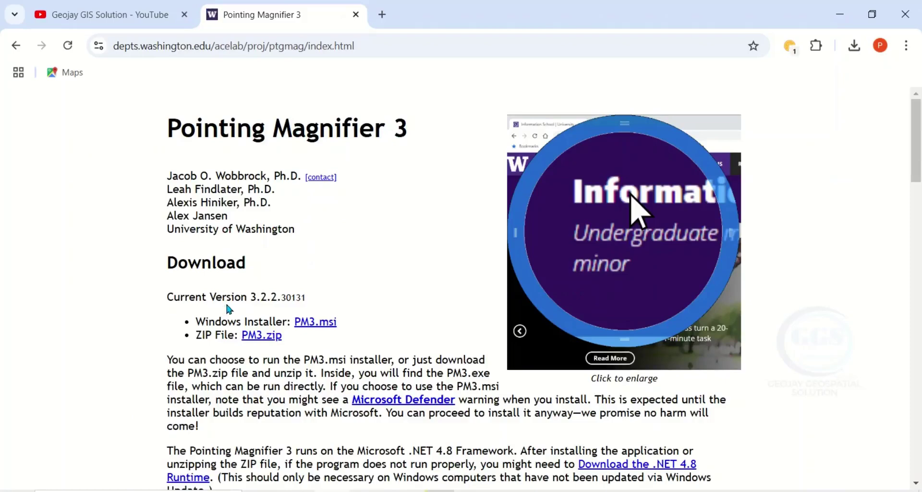
scroll(228, 286, "down", 3)
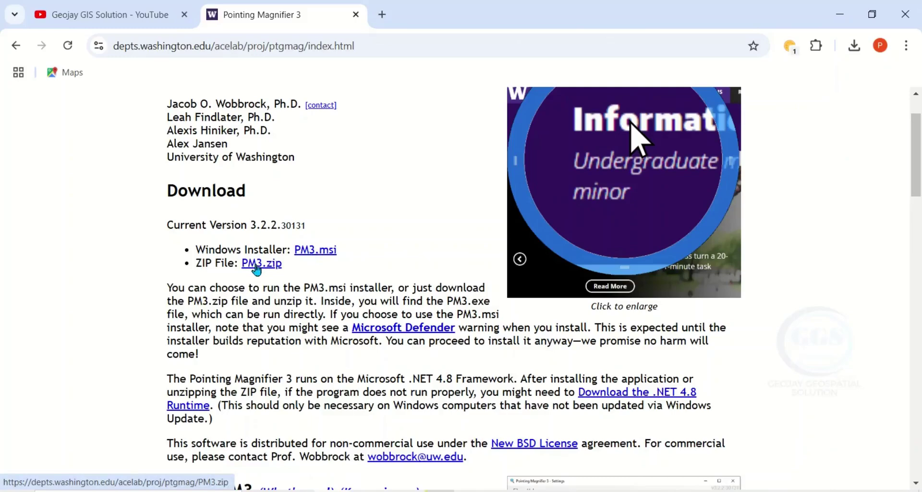
left_click(257, 265)
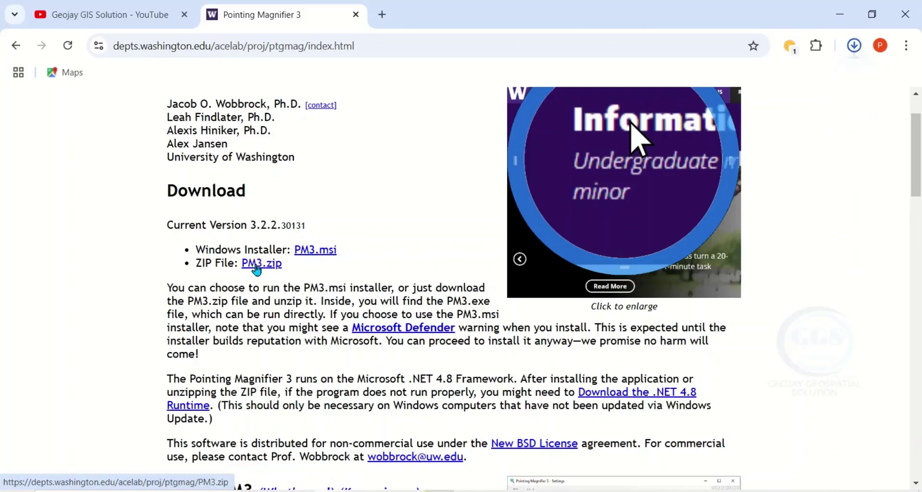
left_click(855, 48)
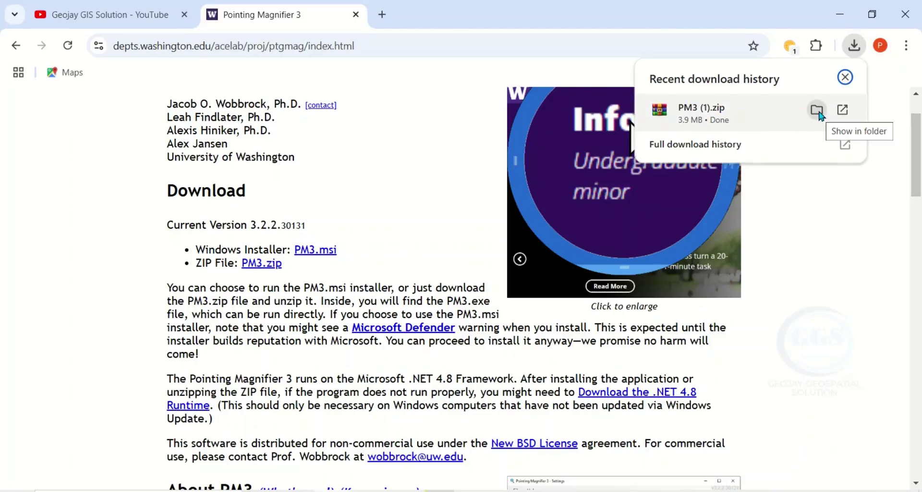
left_click(818, 112)
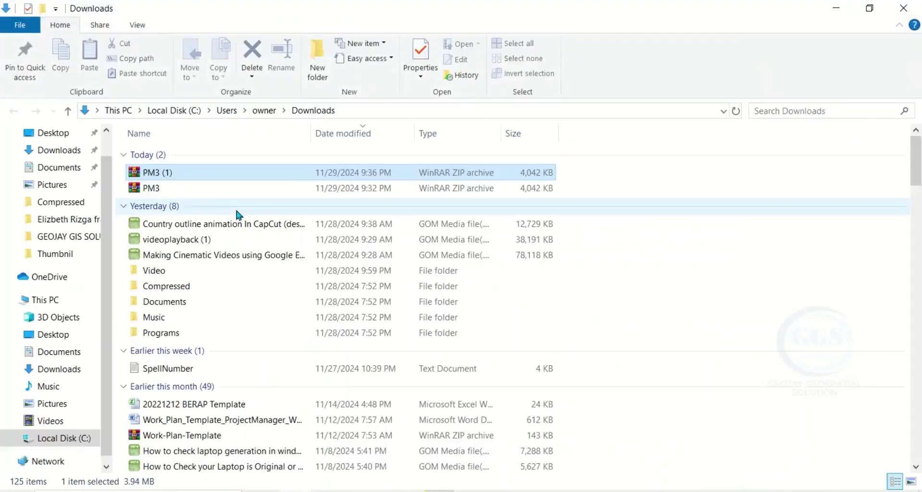
Extract the PM3 archive into a PM3 folder inside Downloads, keeping the default extraction options.
left_click(169, 189)
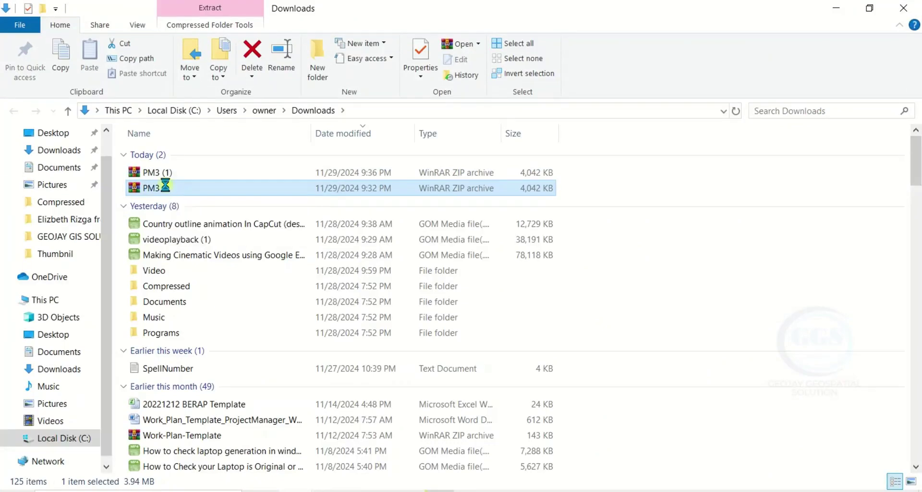
right_click(168, 189)
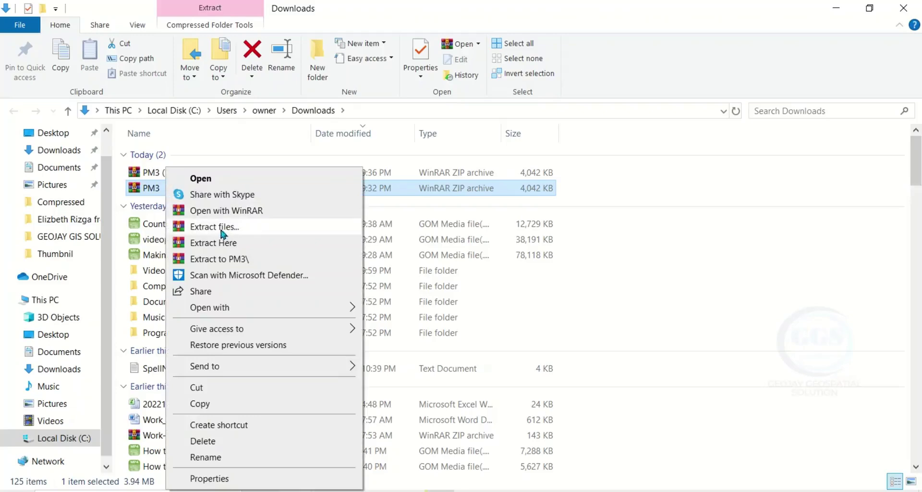
left_click(221, 231)
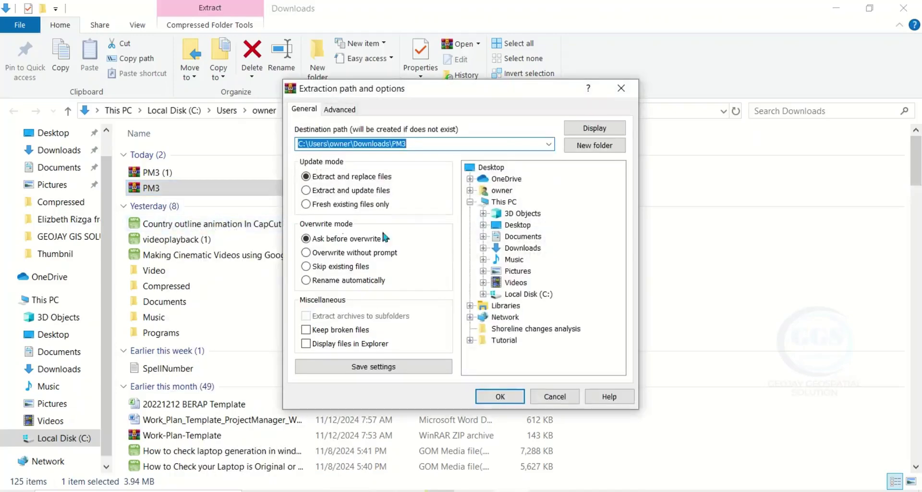
left_click(497, 396)
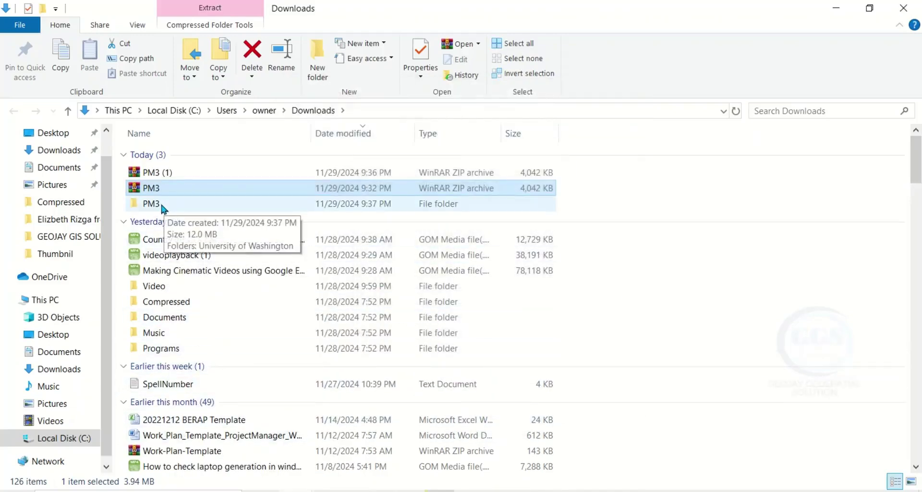
Run the PM3 application as administrator from the extracted University of Washington > Pointing Magnifier 3 folder.
double_click(162, 204)
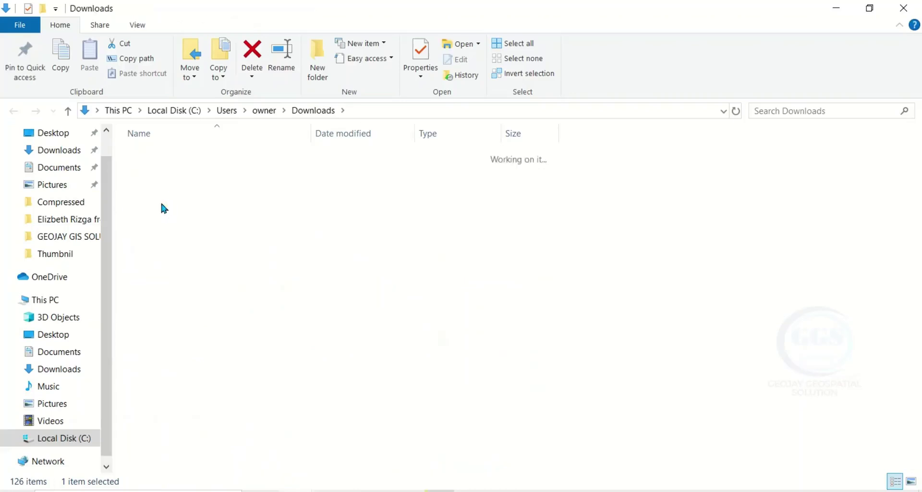
double_click(219, 156)
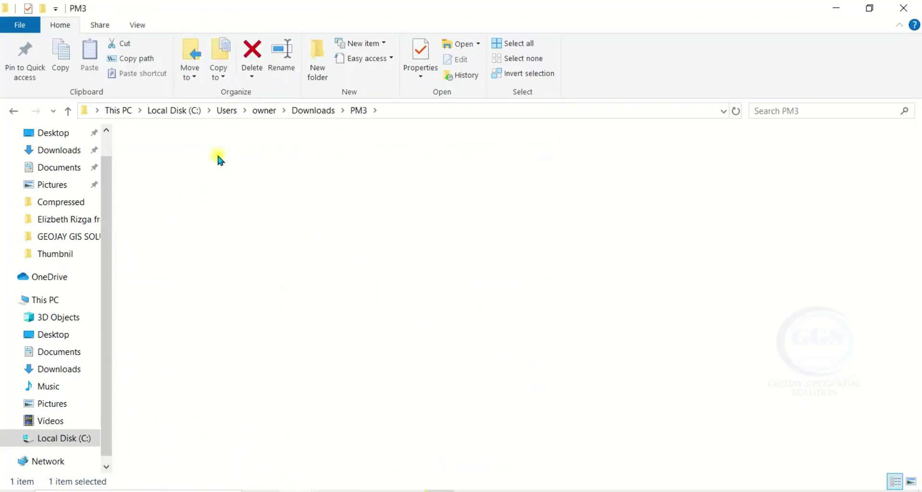
double_click(219, 155)
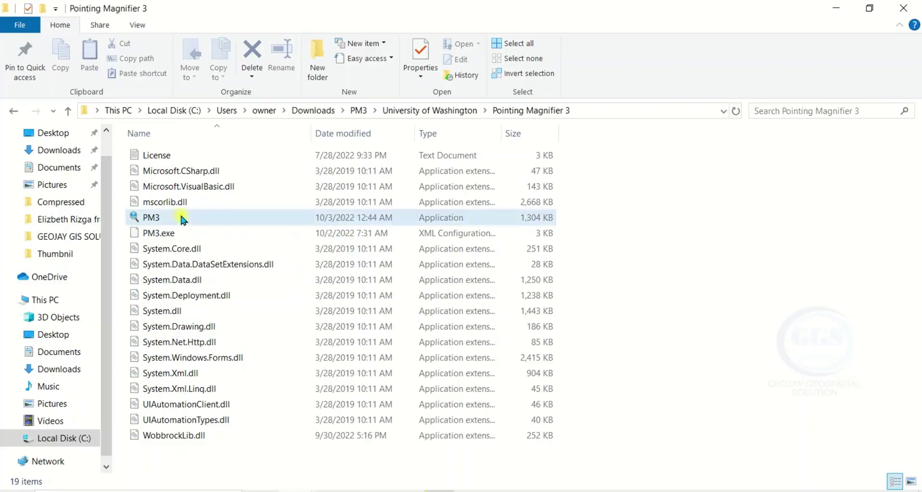
right_click(182, 219)
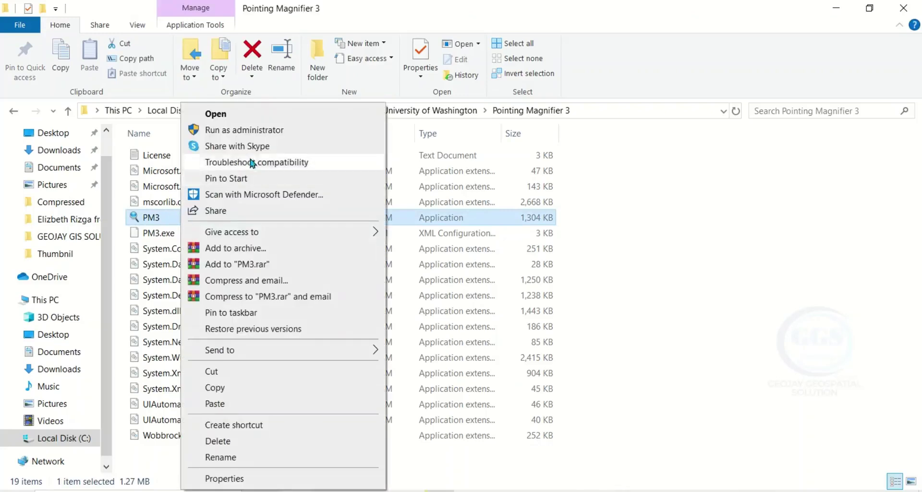
left_click(249, 130)
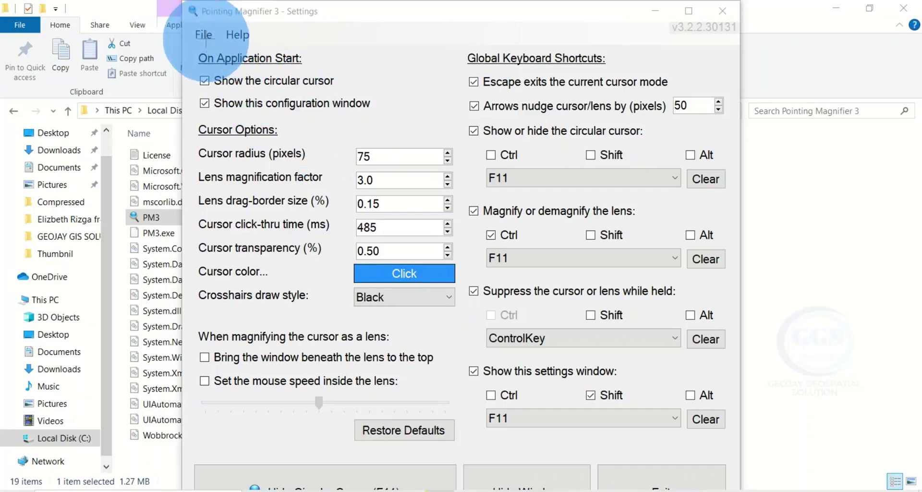
View the File commands of the settings window through the magnifying lens, and try magnifying and demagnifying over the window controls.
left_click(206, 41)
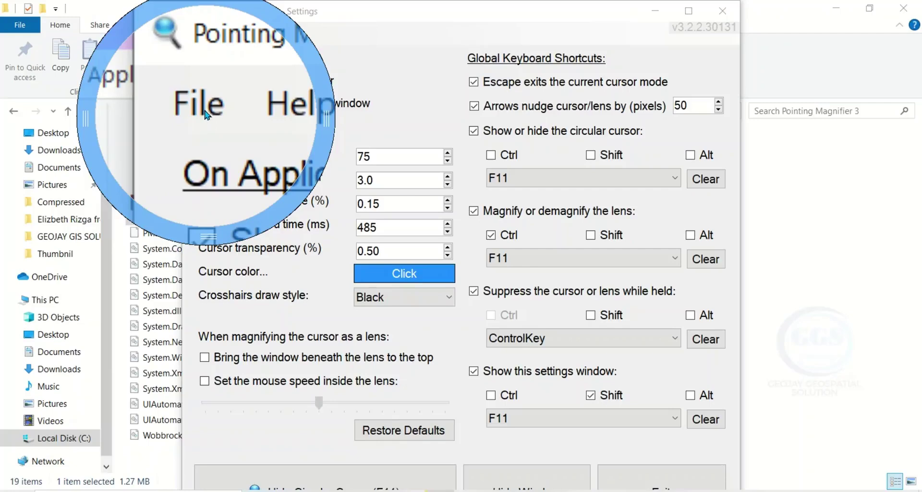
left_click(206, 115)
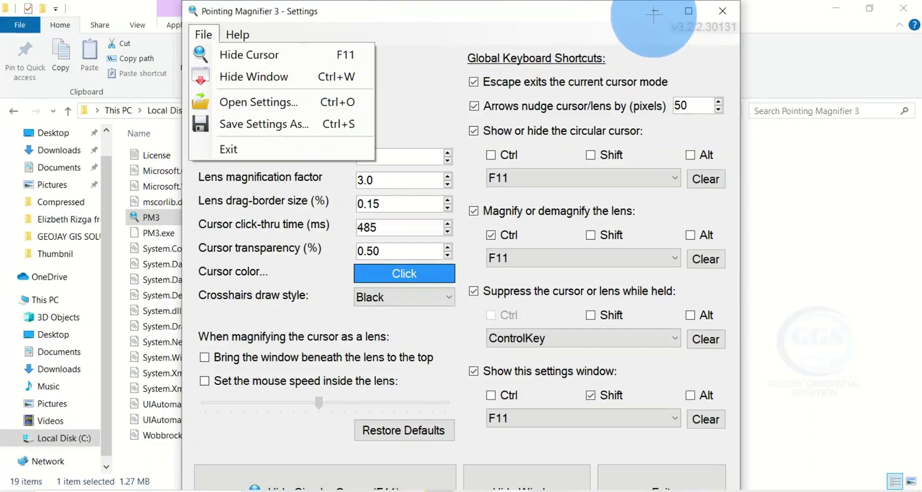
key("ctrl+F11")
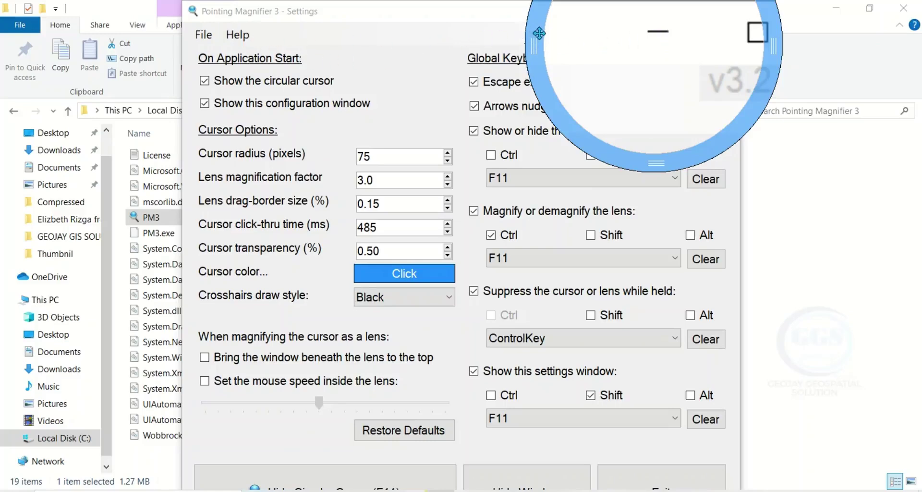
key("ctrl+F11")
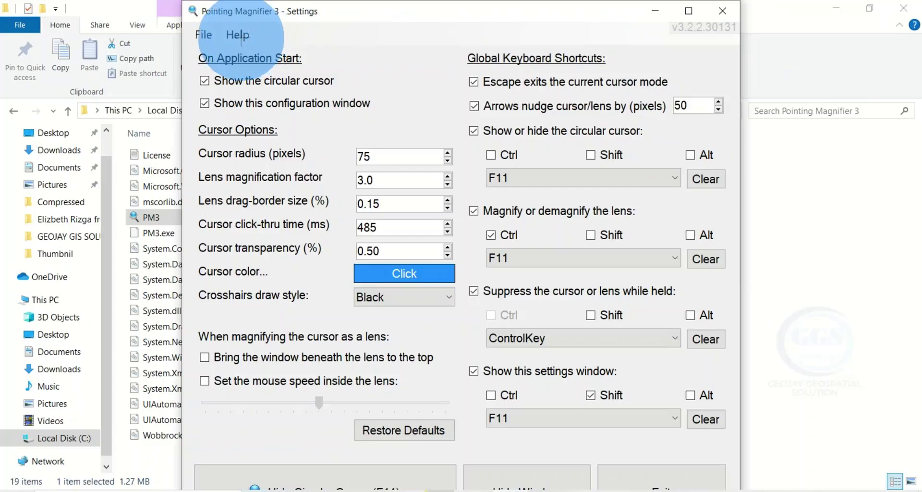
View the Help commands of the settings window through the magnifying lens and dismiss them.
left_click(241, 38)
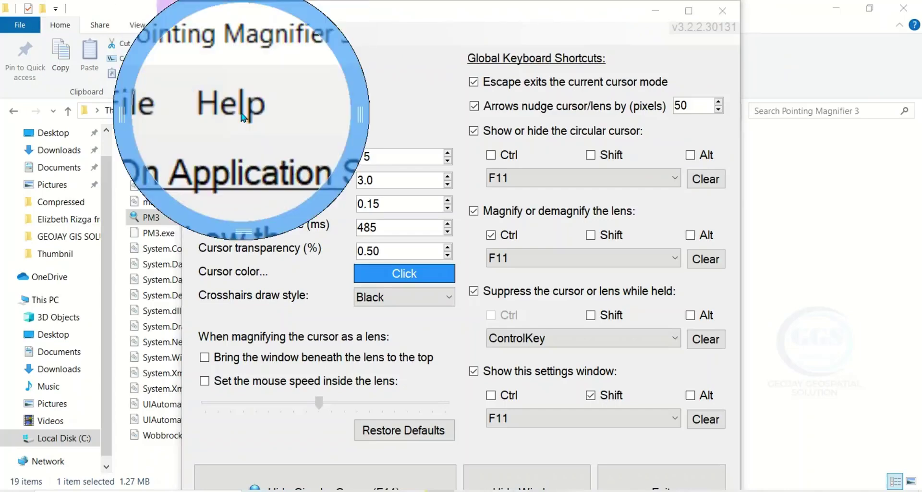
left_click(236, 114)
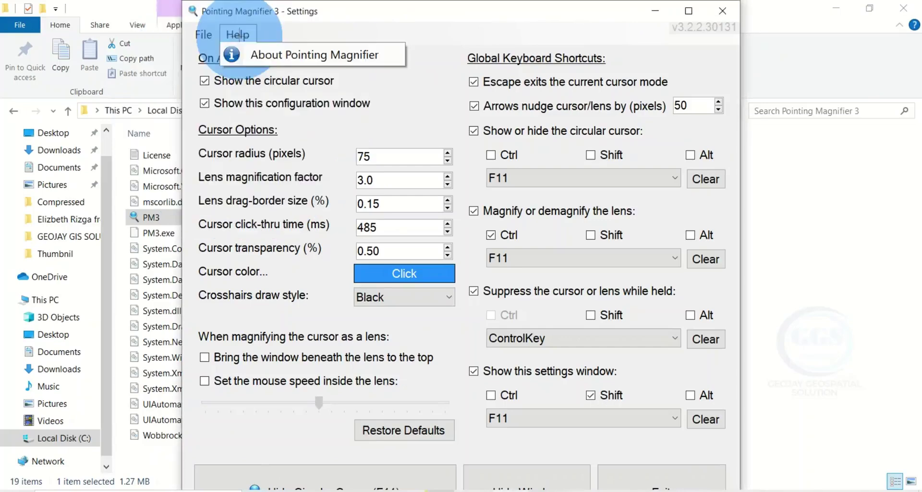
left_click(372, 27)
left_click(370, 29)
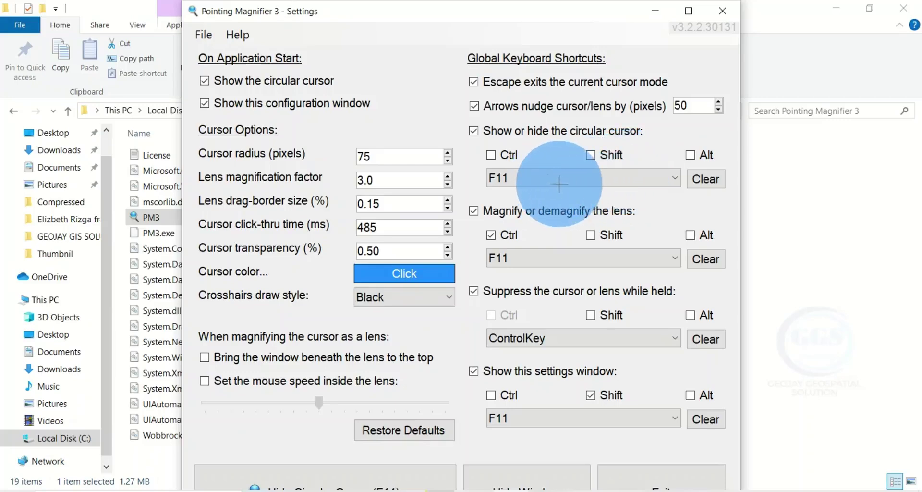
Test hiding and showing the circular cursor and suppressing it with the configured global keyboard shortcuts.
key("F11")
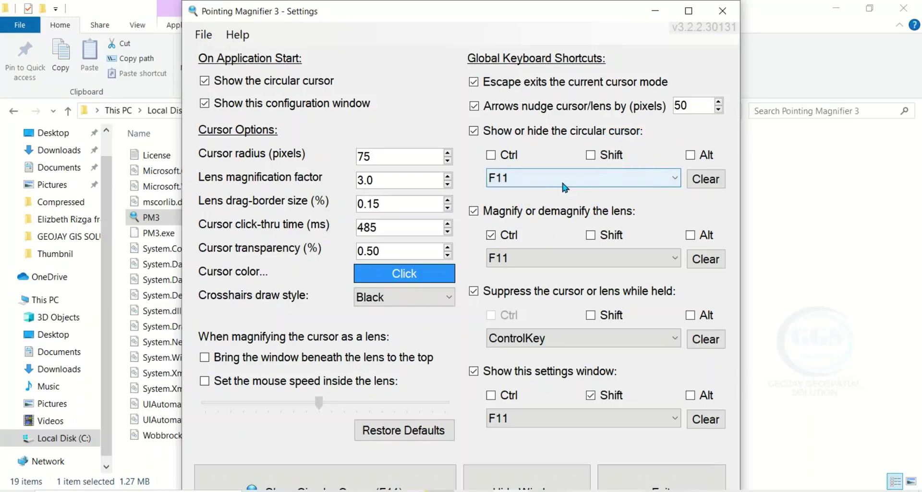
key("F11")
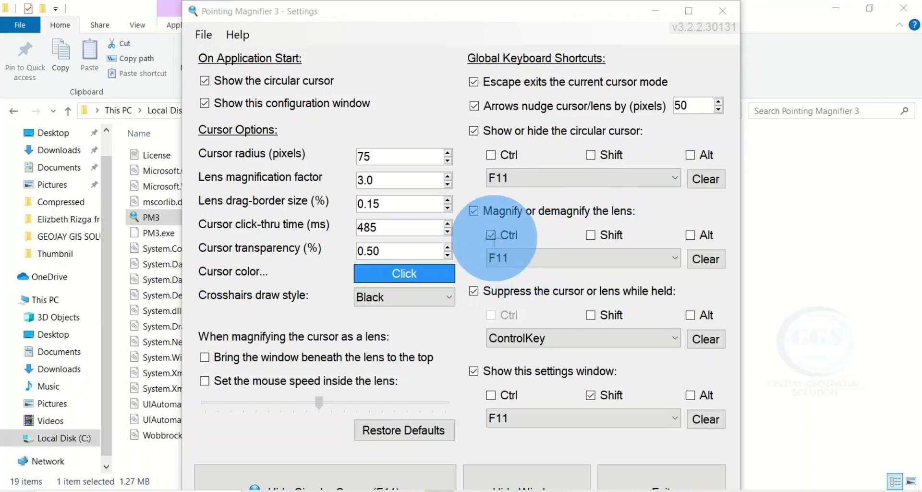
key("Escape")
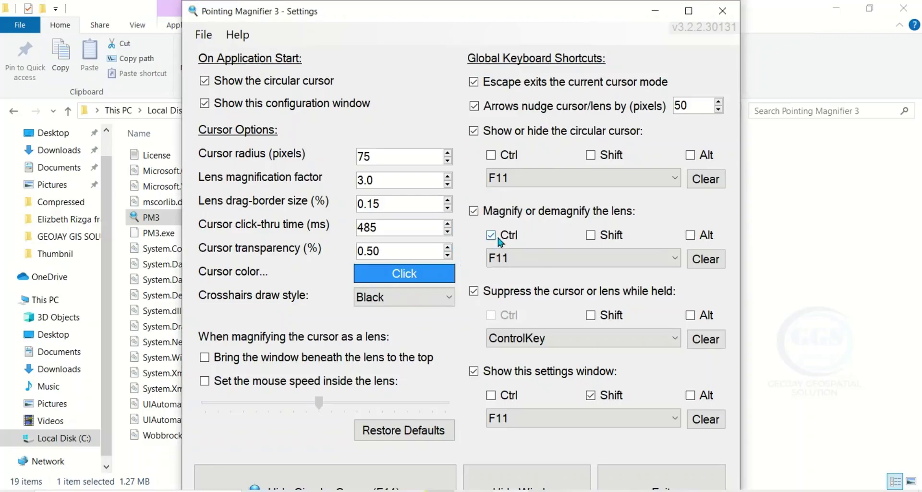
key("F11")
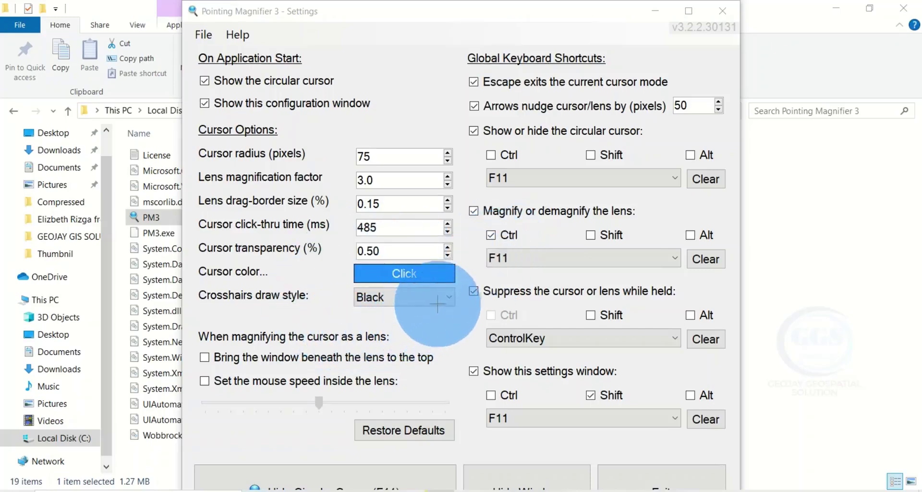
key("ctrl")
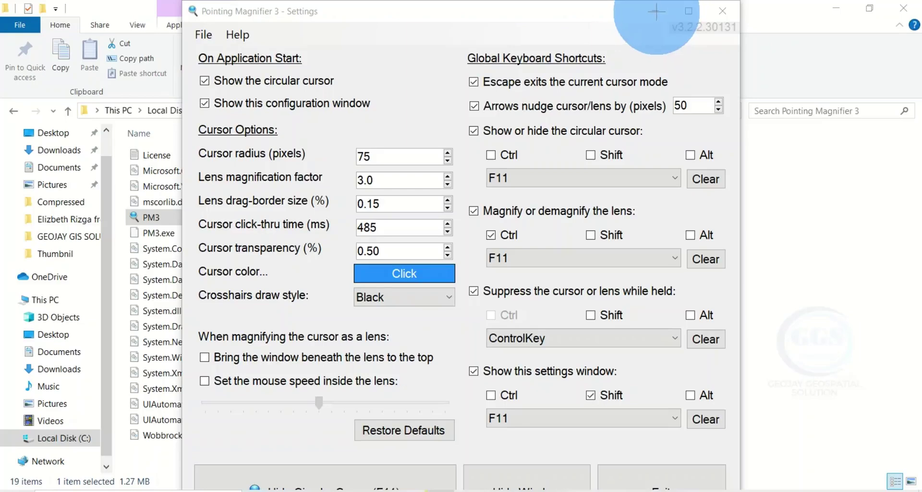
Minimize the settings window through the magnifying lens and use the lens to switch to the PowerPoint presentation.
left_click(656, 12)
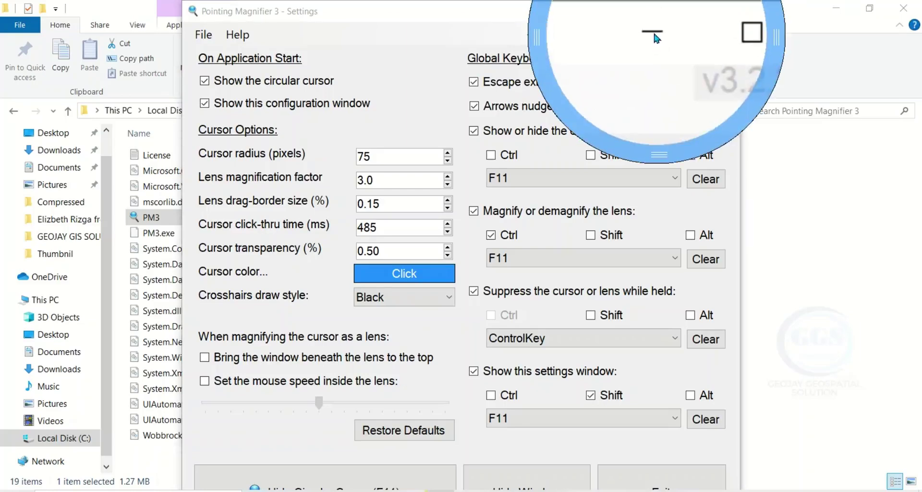
left_click(657, 38)
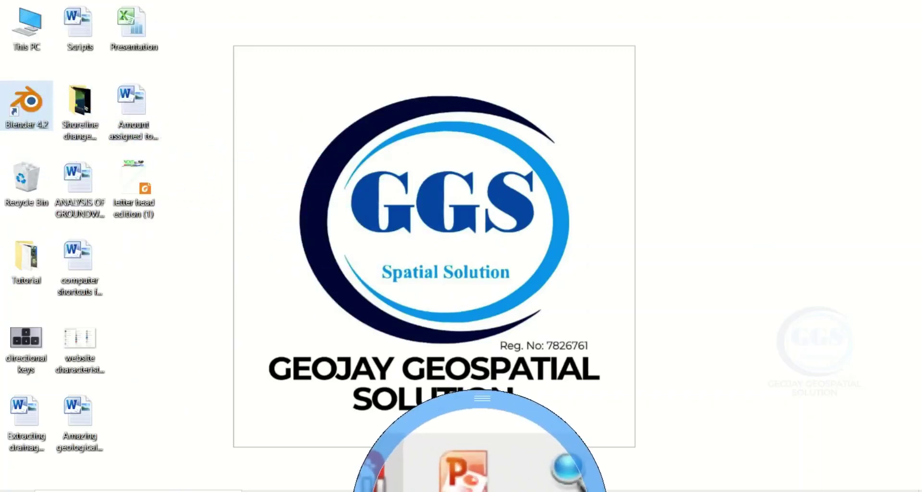
left_click(464, 485)
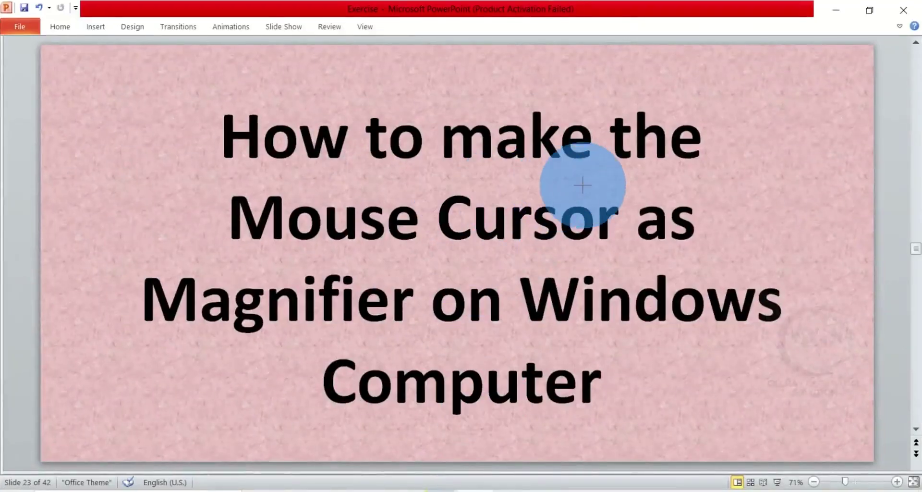